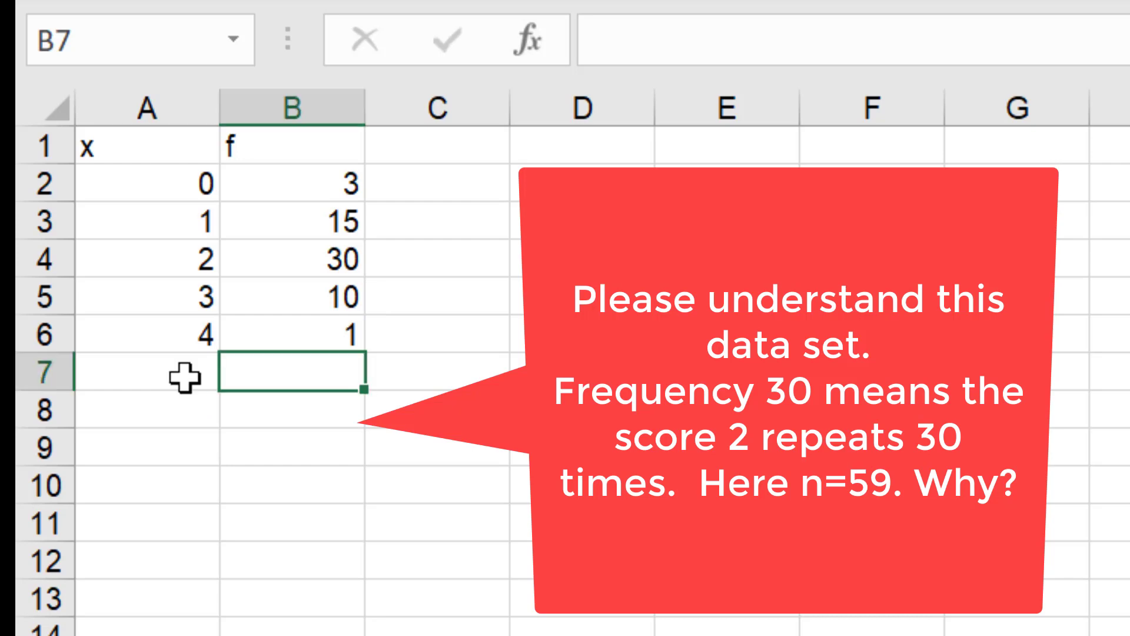
# Enter =SUM(A2:A6) below the x values in A7, then delete that total
pyautogui.click(184, 377)
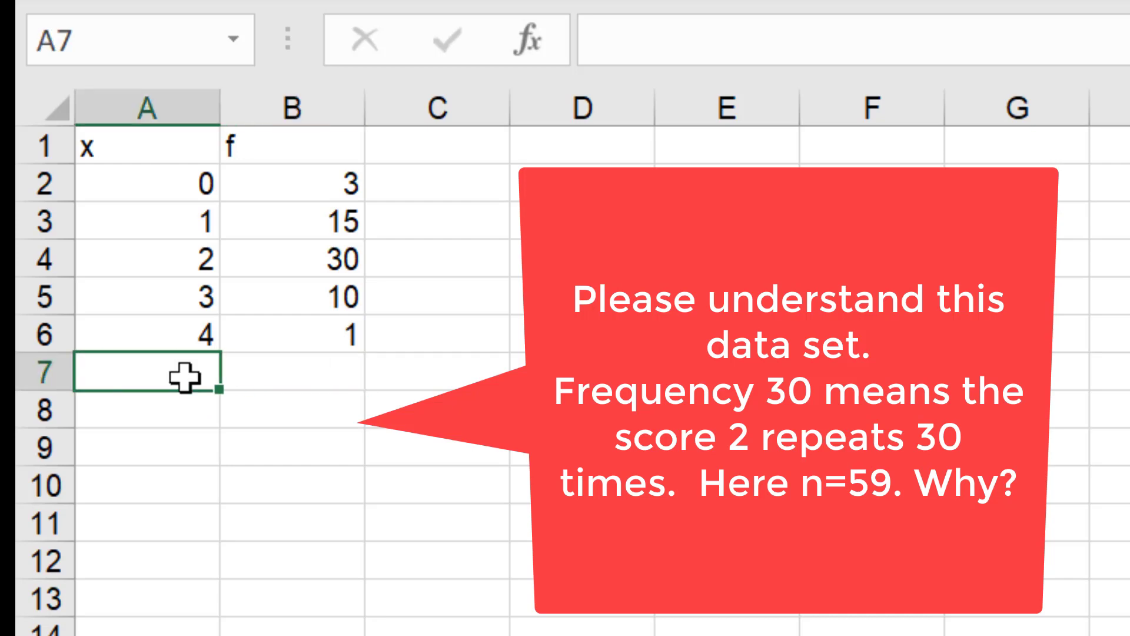
pyautogui.write('=')
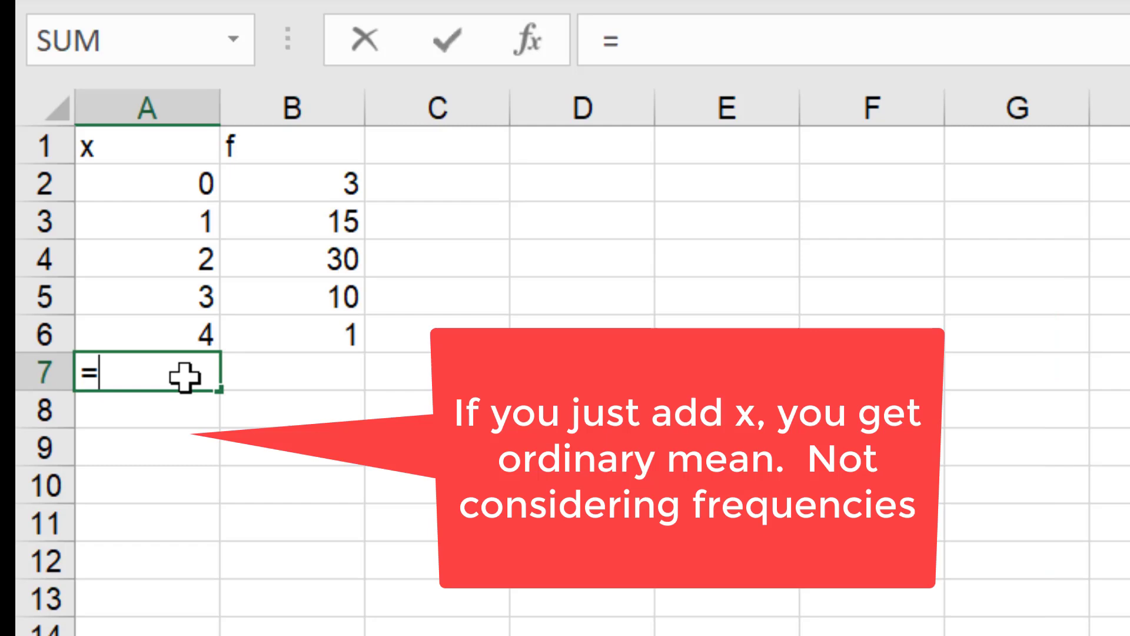
pyautogui.write('s')
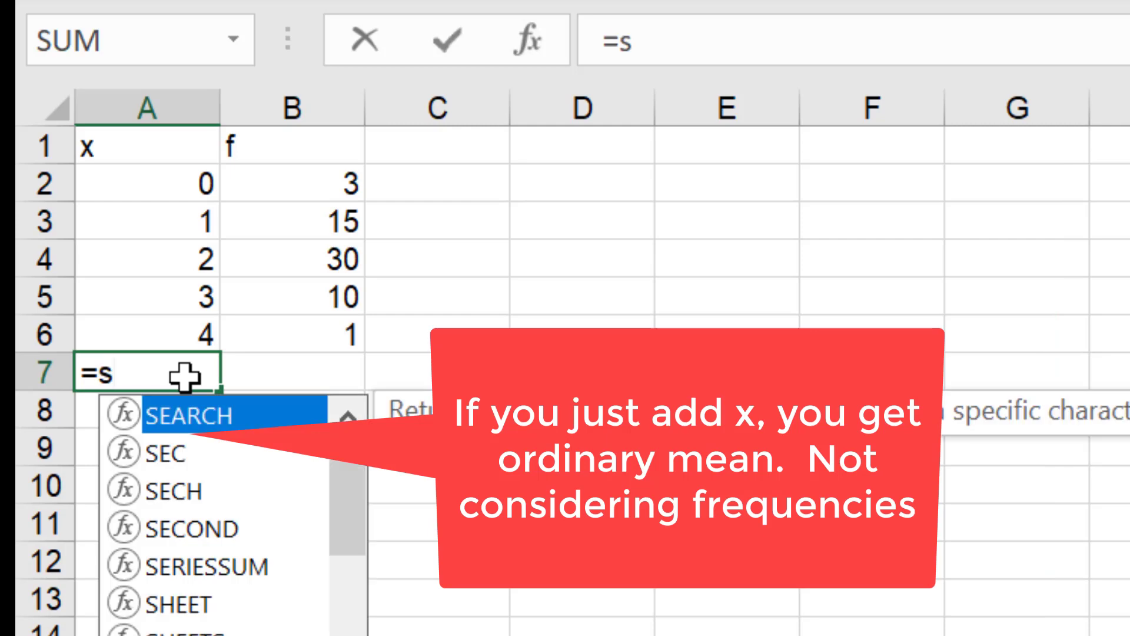
pyautogui.write('um(')
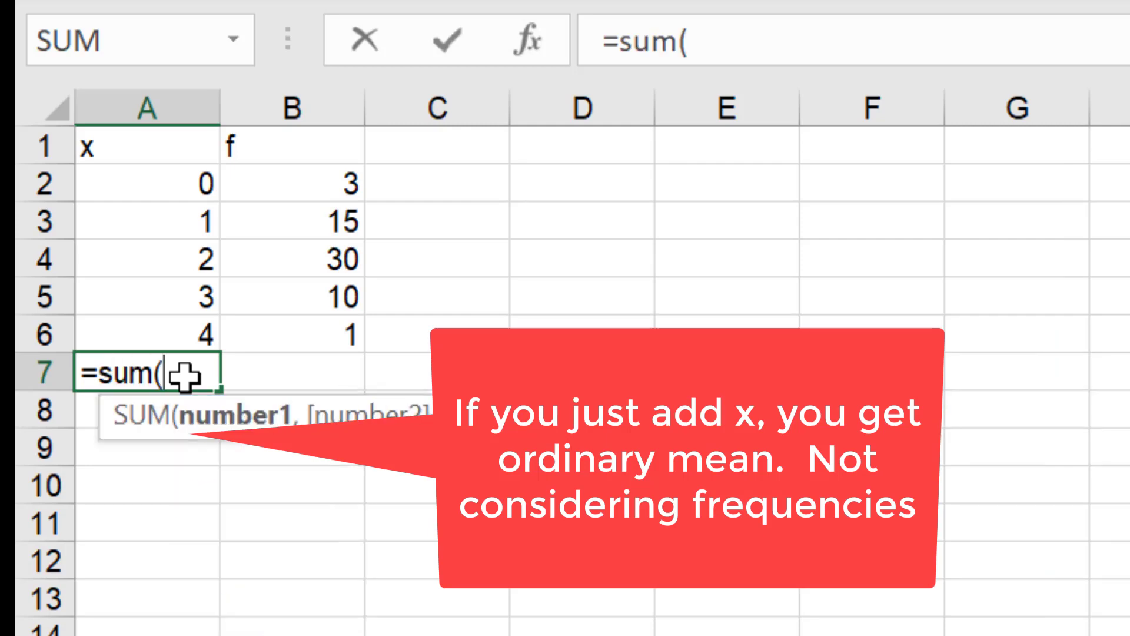
pyautogui.moveTo(196, 182); pyautogui.dragTo(166, 327)
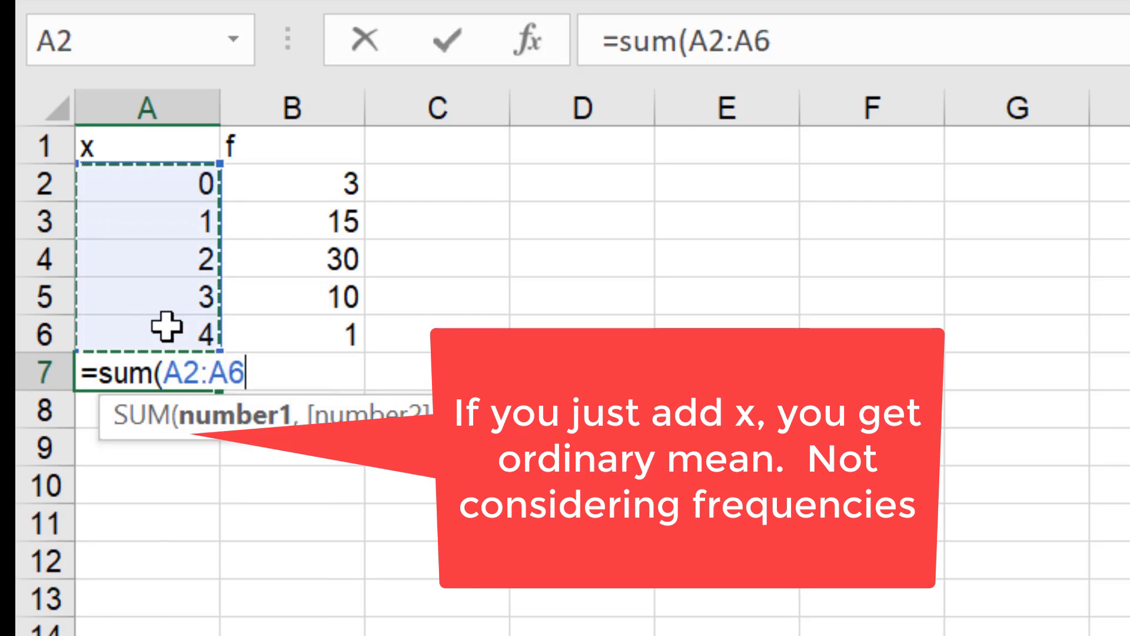
pyautogui.write(')')
pyautogui.press('Return')
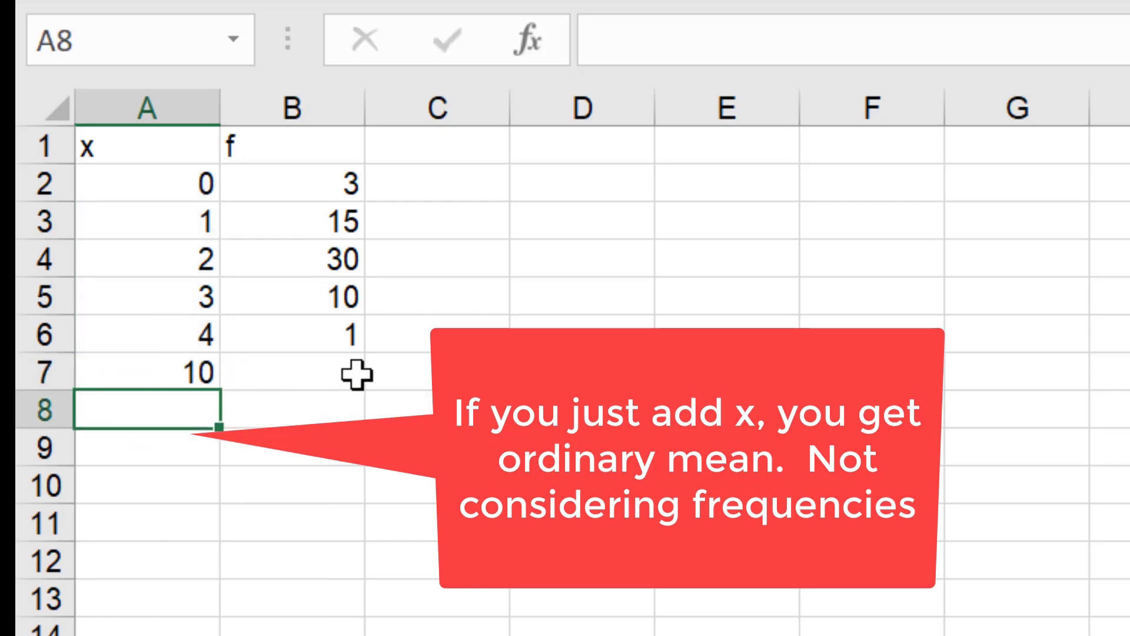
pyautogui.click(197, 374)
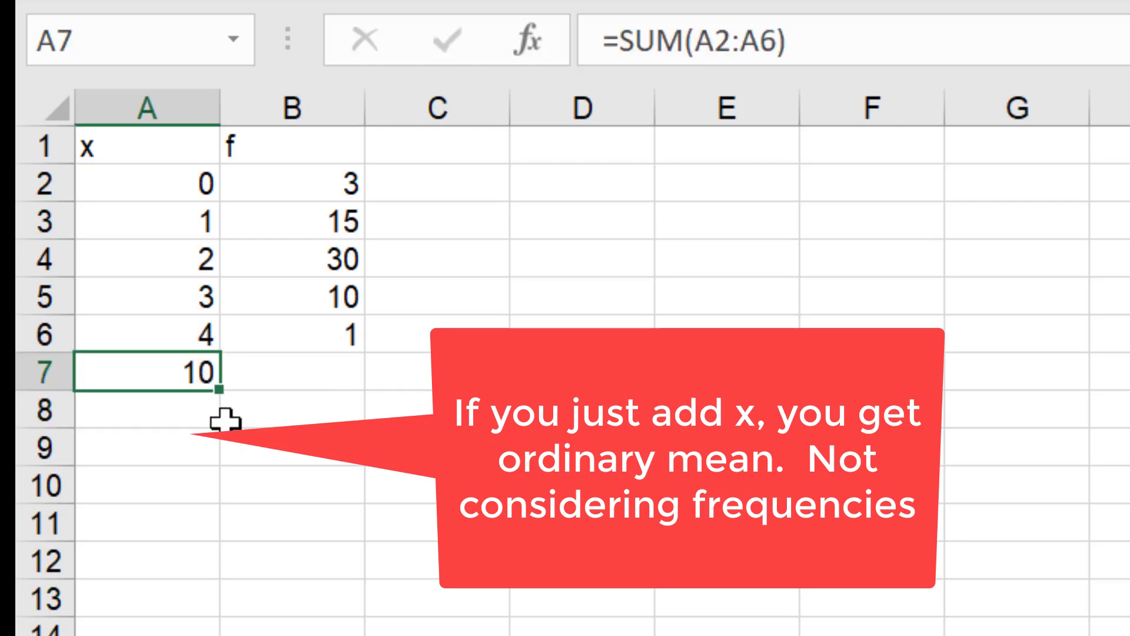
pyautogui.press('BackSpace')
# Give column C the header 'xf' in C1
pyautogui.click(434, 186)
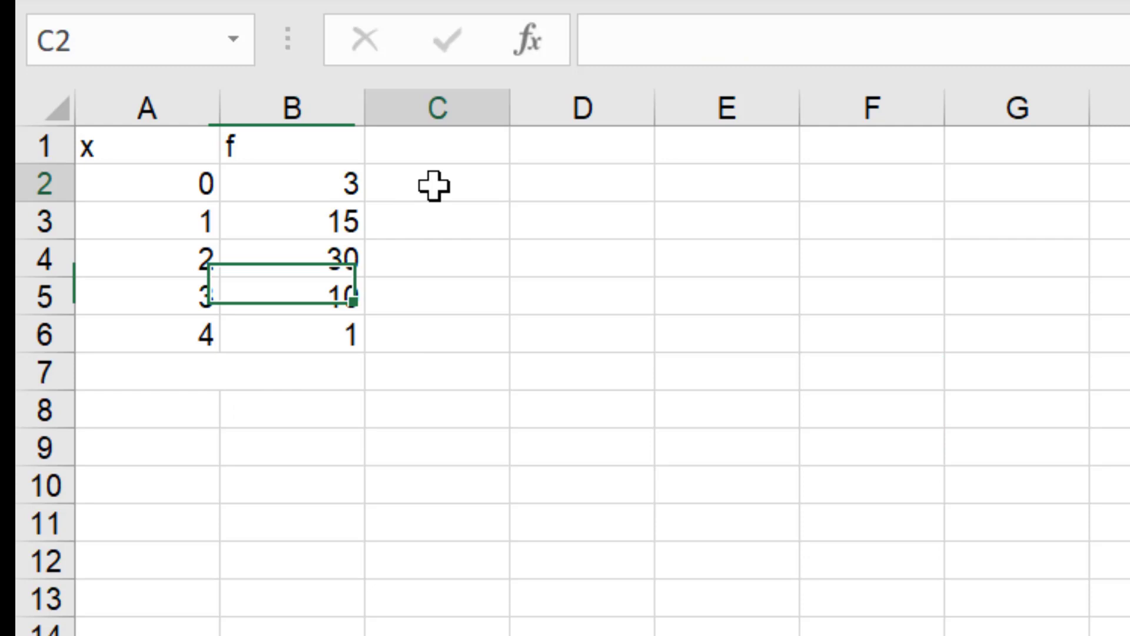
pyautogui.click(438, 142)
pyautogui.write('xf')
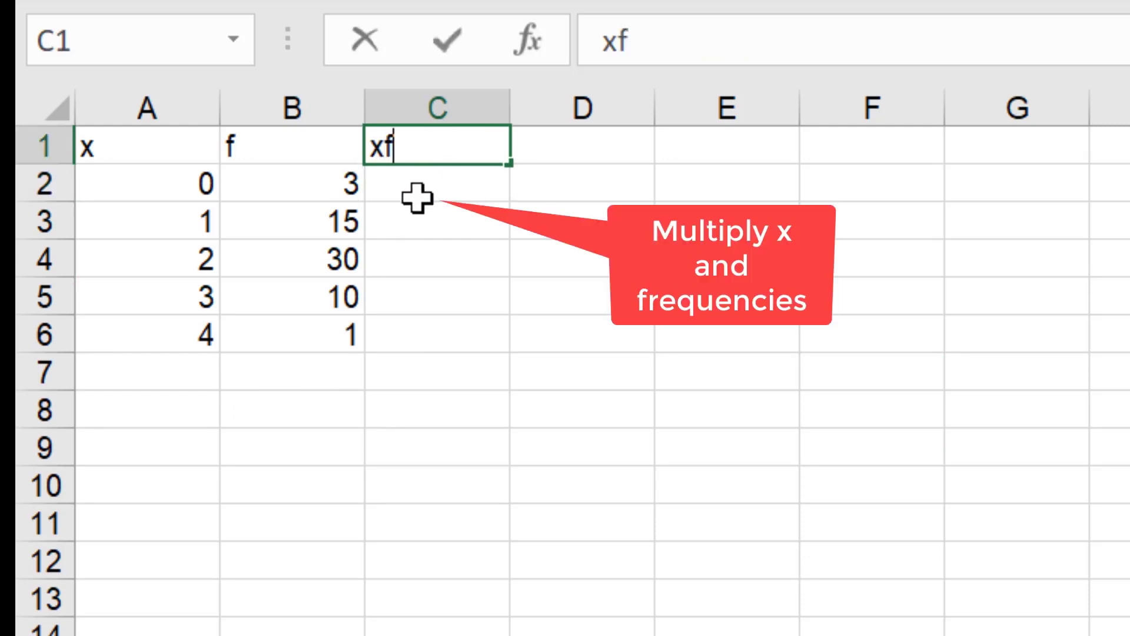
pyautogui.click(418, 186)
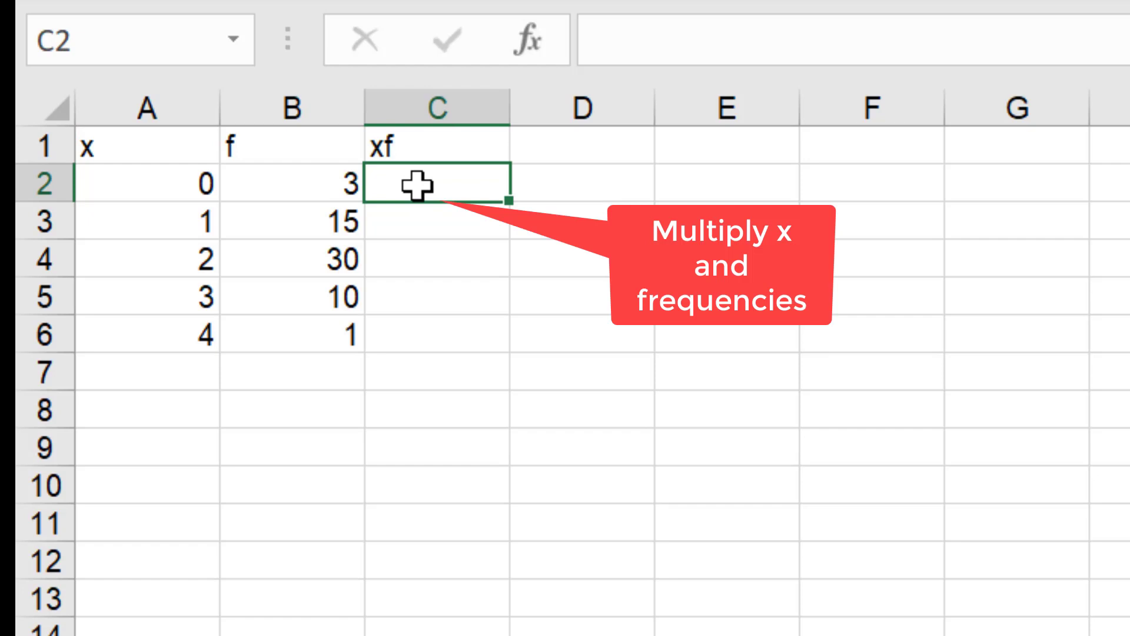
# Enter =A2*B2 in C2 and fill it down to C6, giving 0, 15, 60, 30, 4
pyautogui.write('=')
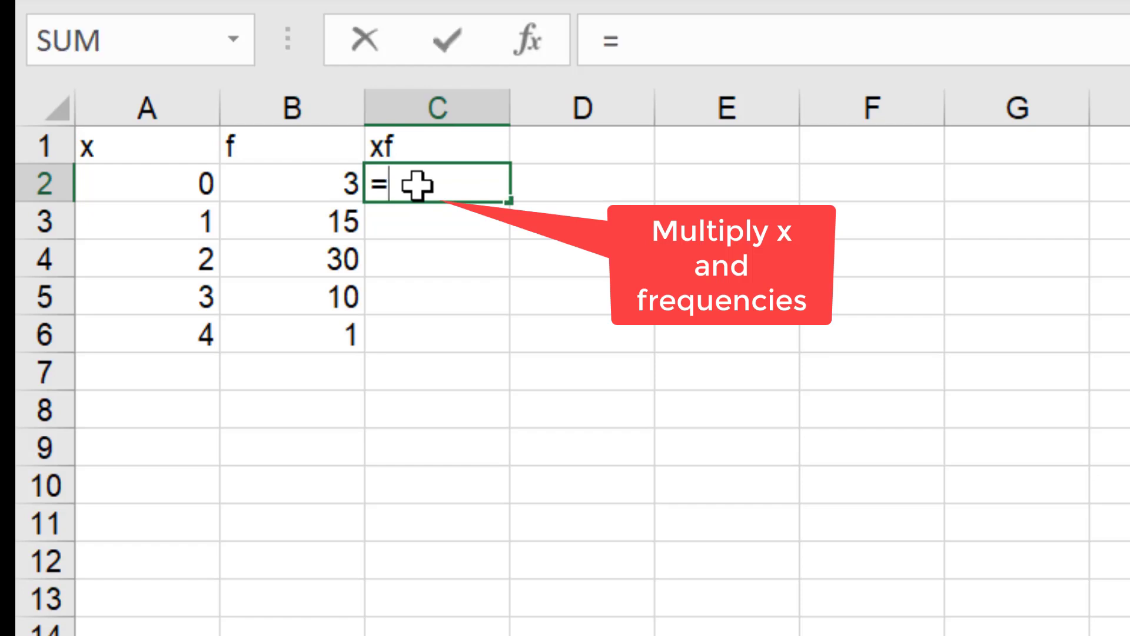
pyautogui.click(167, 189)
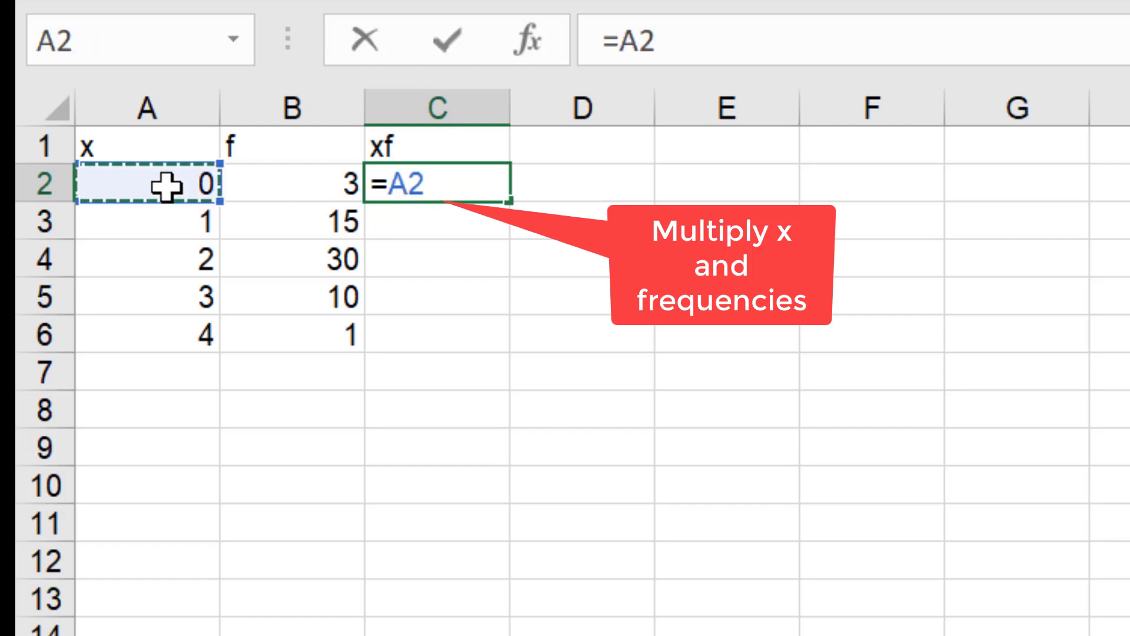
pyautogui.write('*')
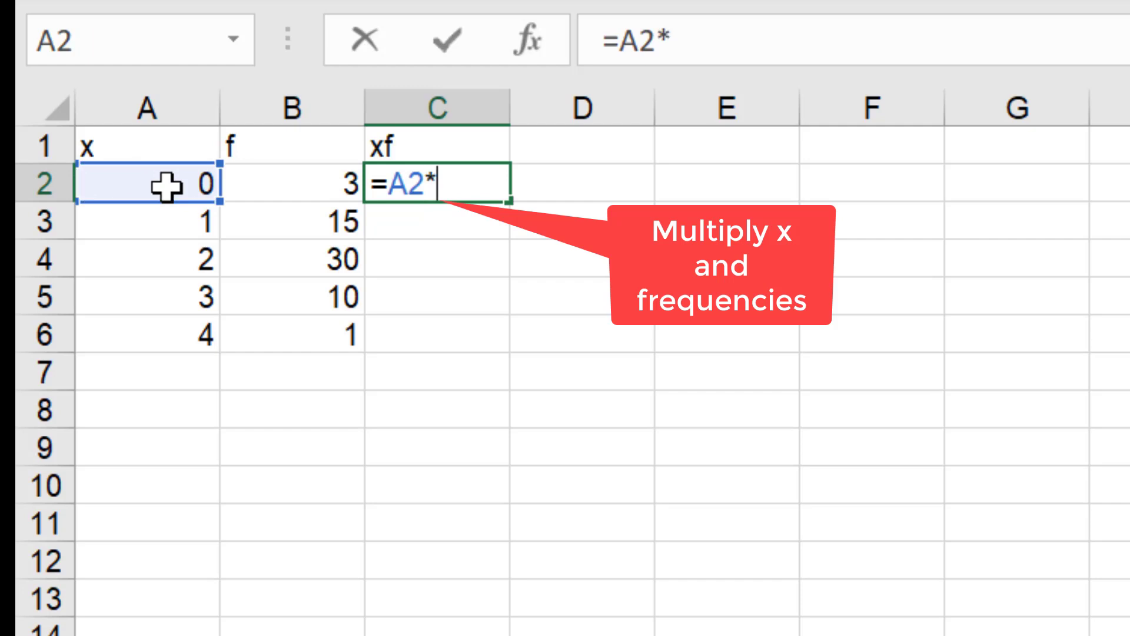
pyautogui.click(304, 183)
pyautogui.press('Return')
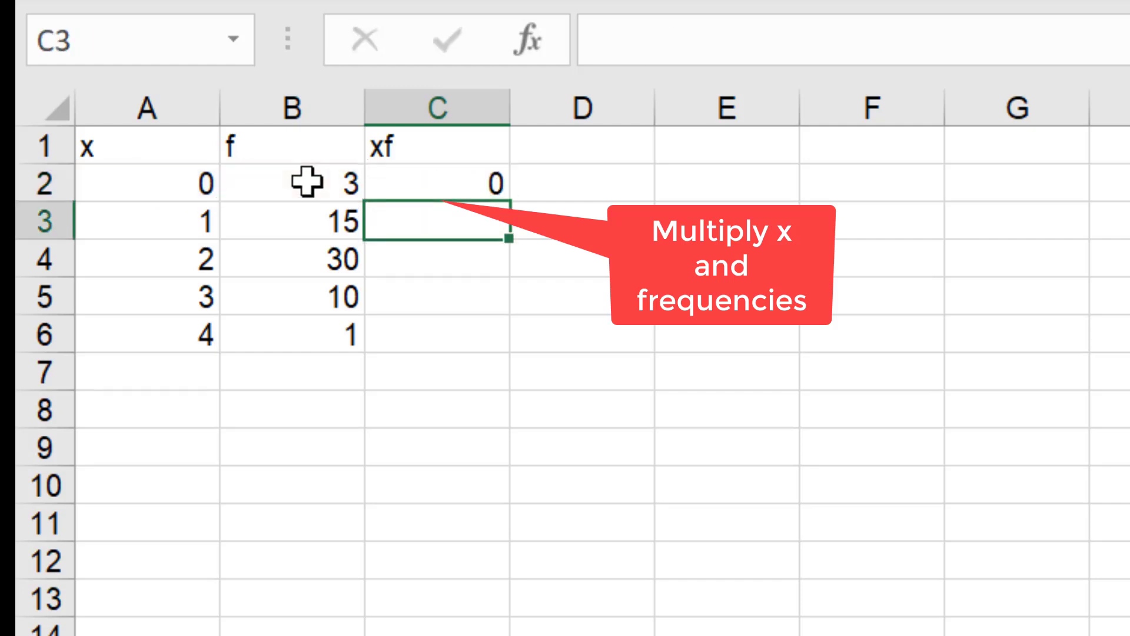
pyautogui.click(430, 183)
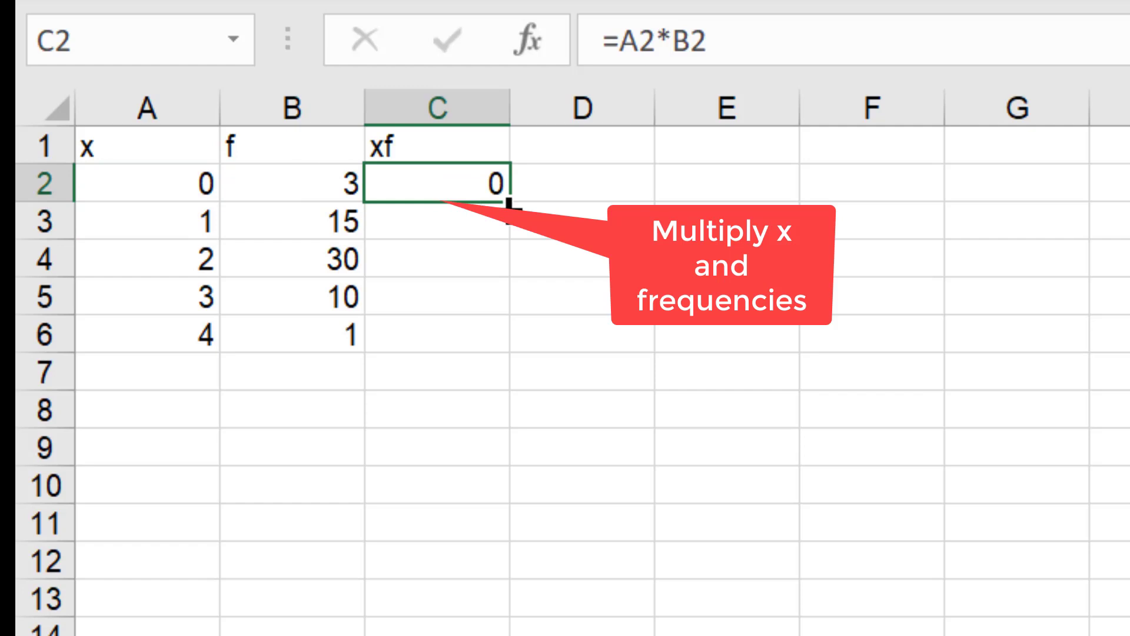
pyautogui.moveTo(510, 200); pyautogui.dragTo(483, 347)
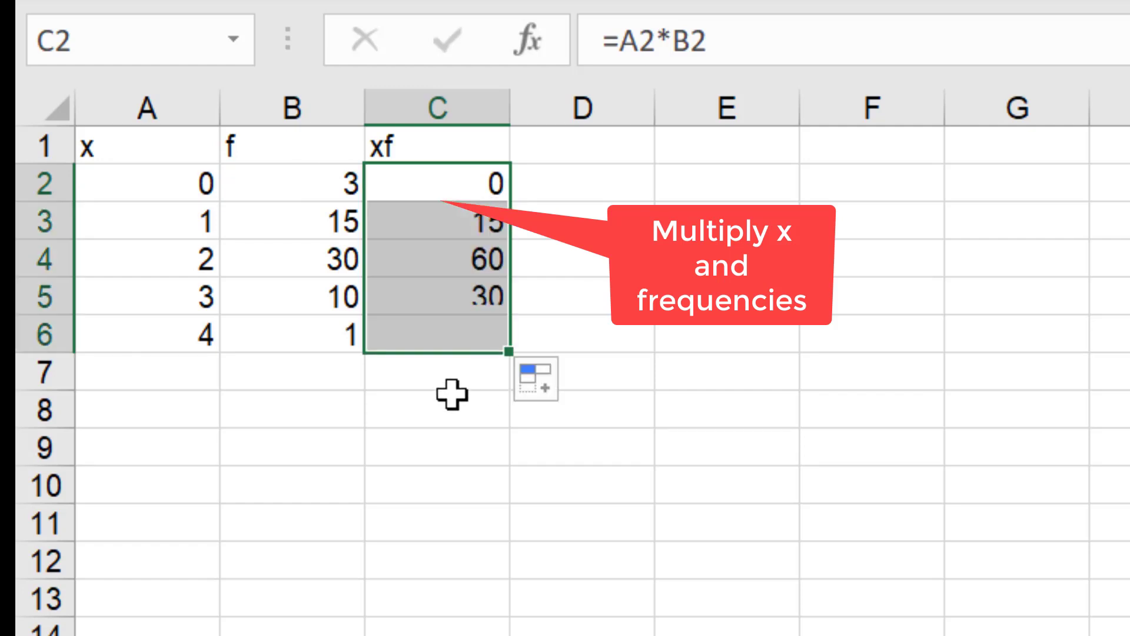
# Total the frequencies with =SUM(B2:B6) in B7, giving 59
pyautogui.click(431, 370)
pyautogui.click(306, 374)
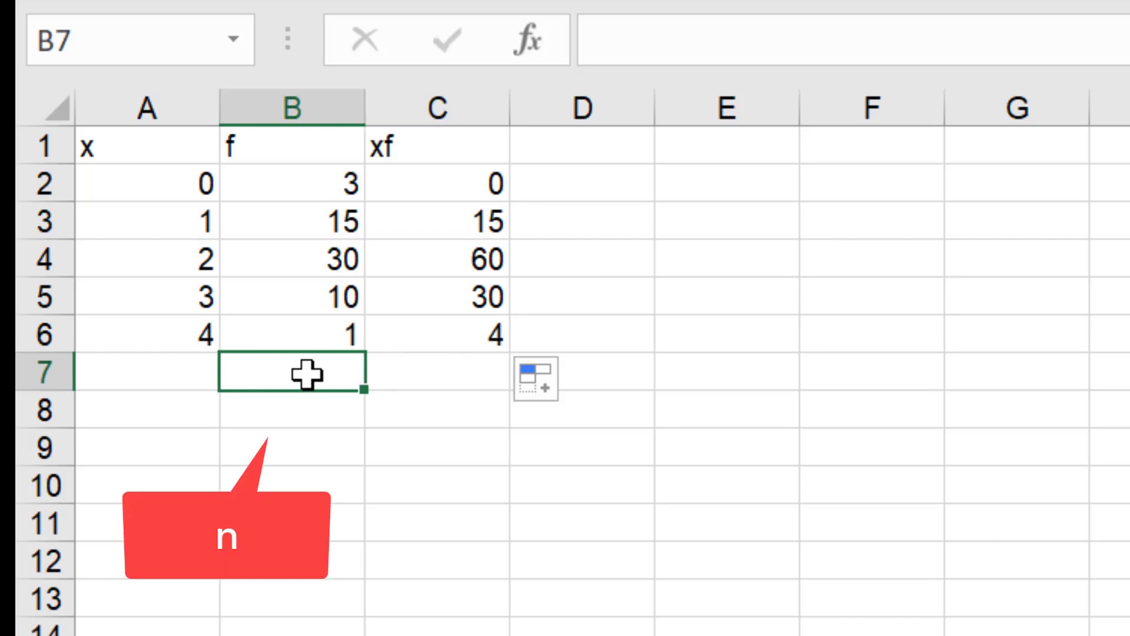
pyautogui.write('=sum')
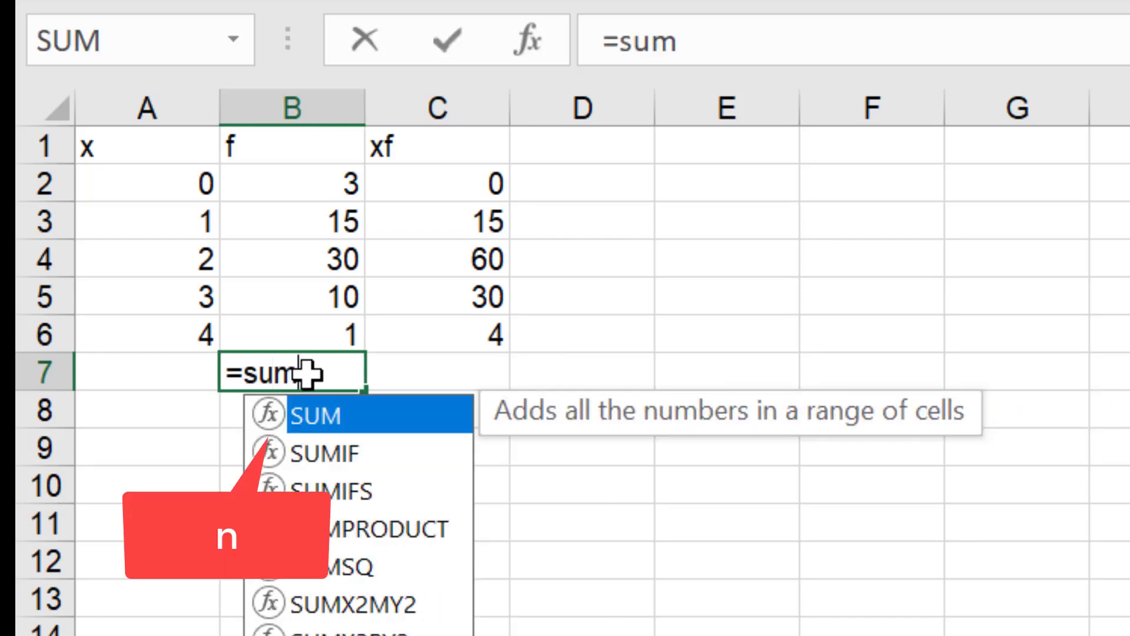
pyautogui.write('(')
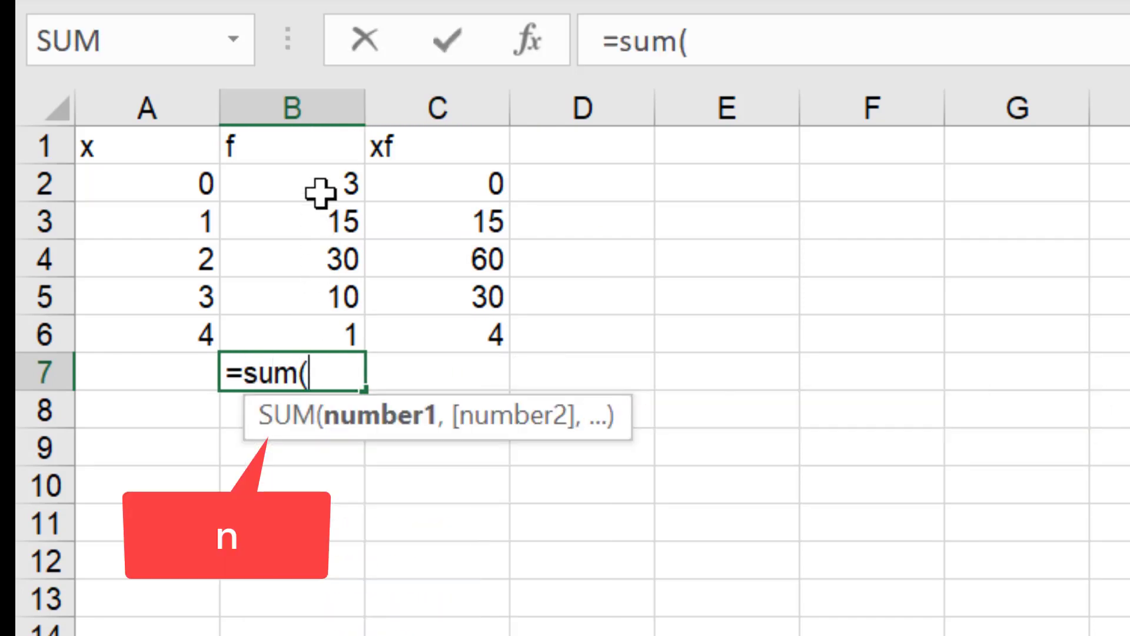
pyautogui.moveTo(320, 192); pyautogui.dragTo(307, 330)
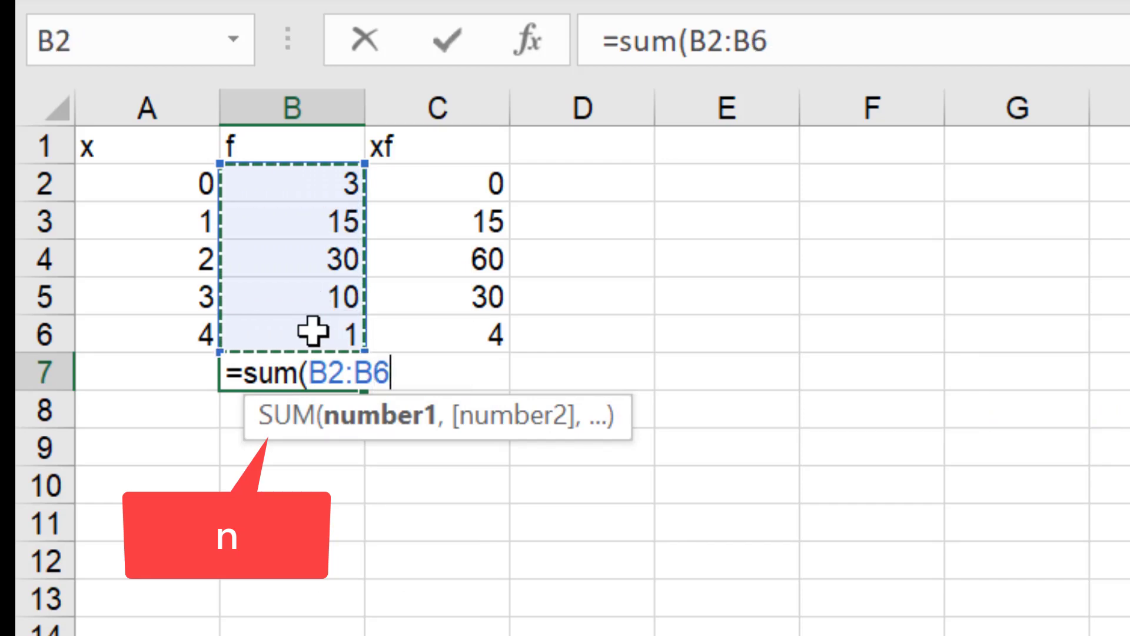
pyautogui.write(')')
pyautogui.press('Return')
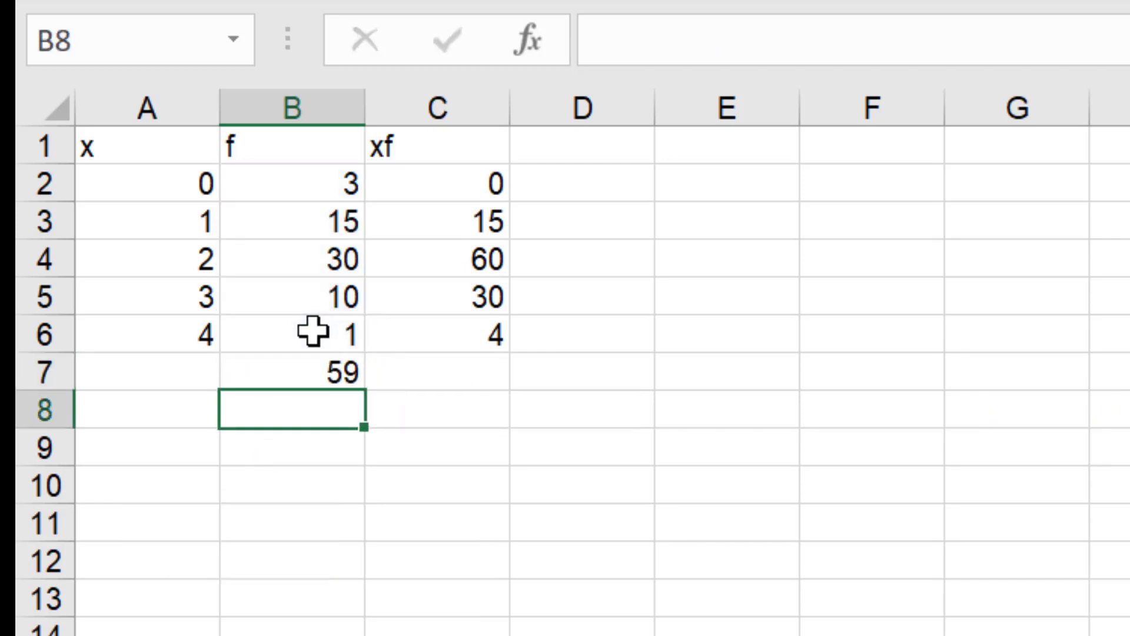
# Total the xf values with =SUM(C2:C6) in C7, giving 109
pyautogui.click(438, 375)
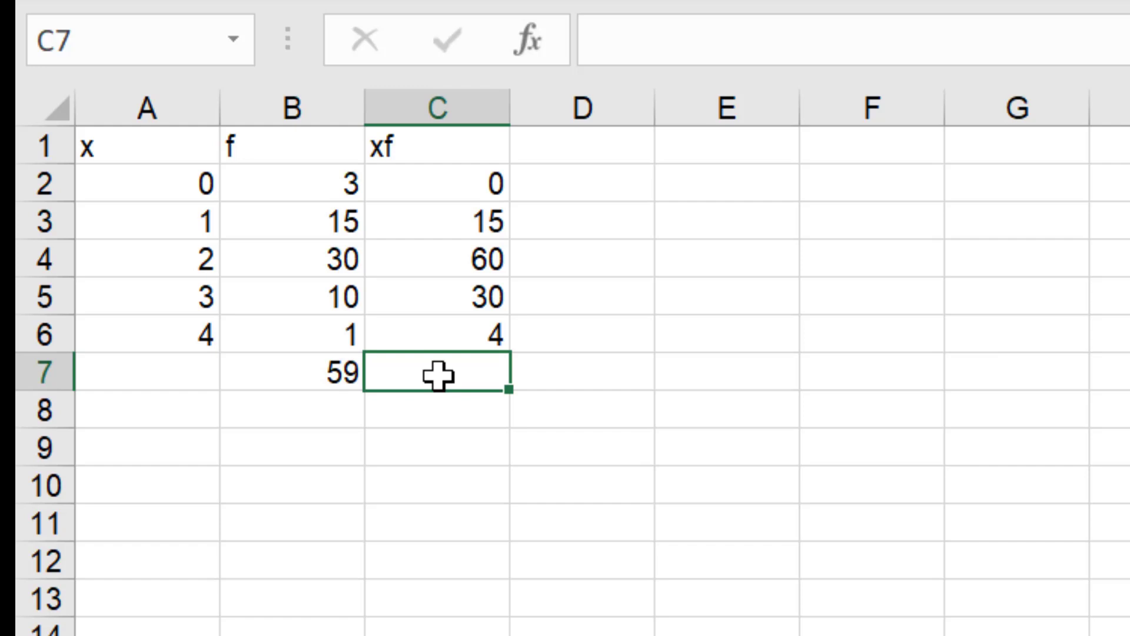
pyautogui.write('=')
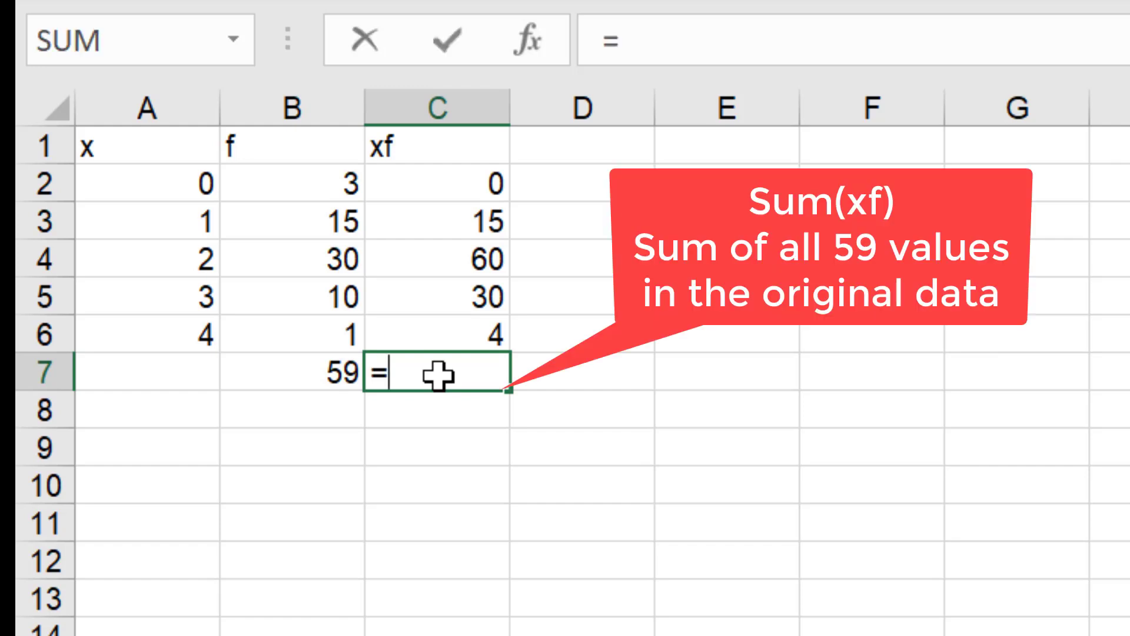
pyautogui.write('sum')
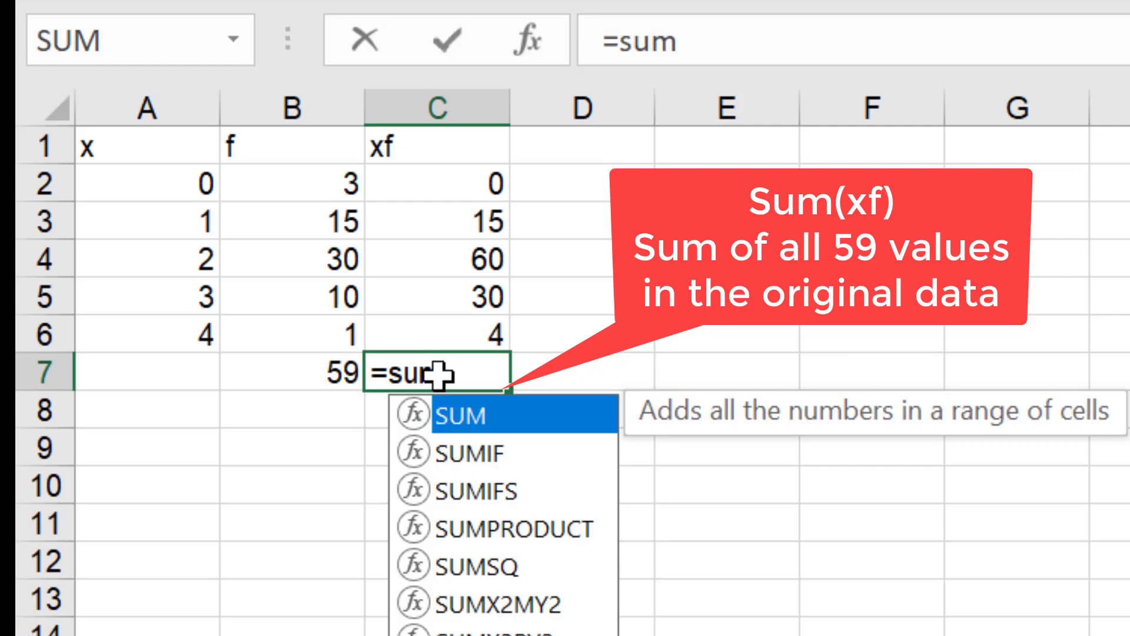
pyautogui.write('(')
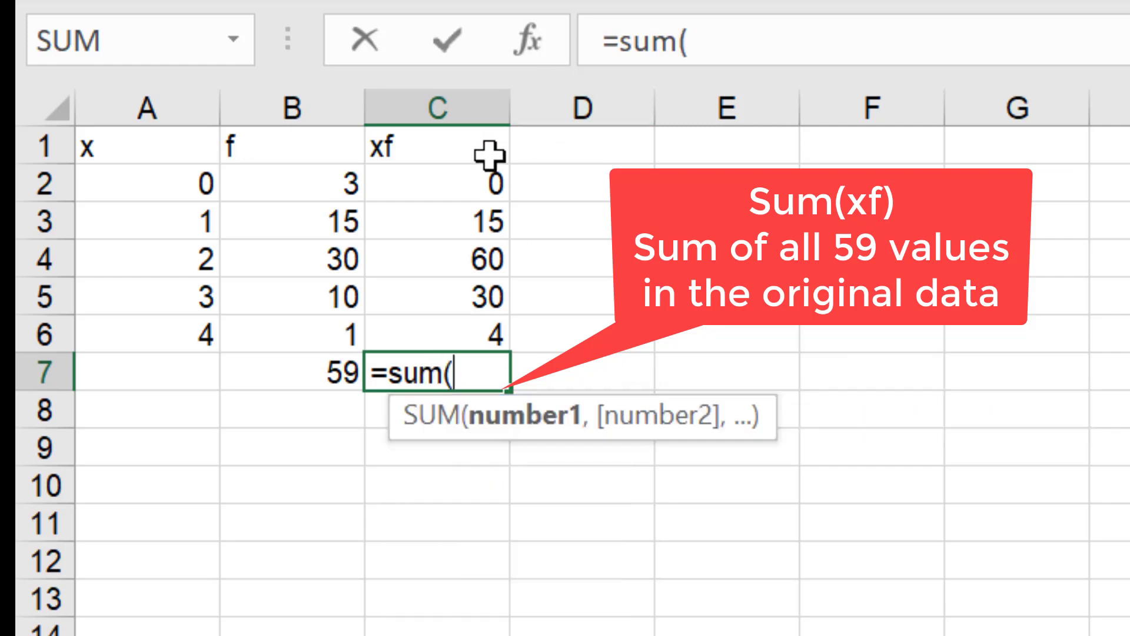
pyautogui.moveTo(465, 180); pyautogui.dragTo(458, 336)
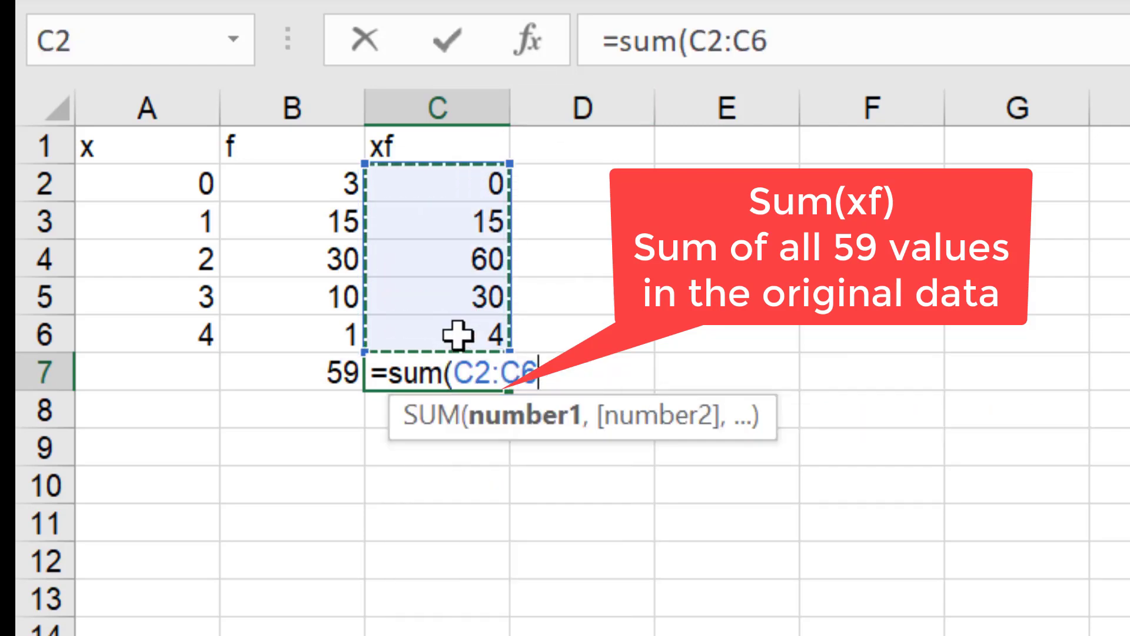
pyautogui.write(')')
pyautogui.press('Return')
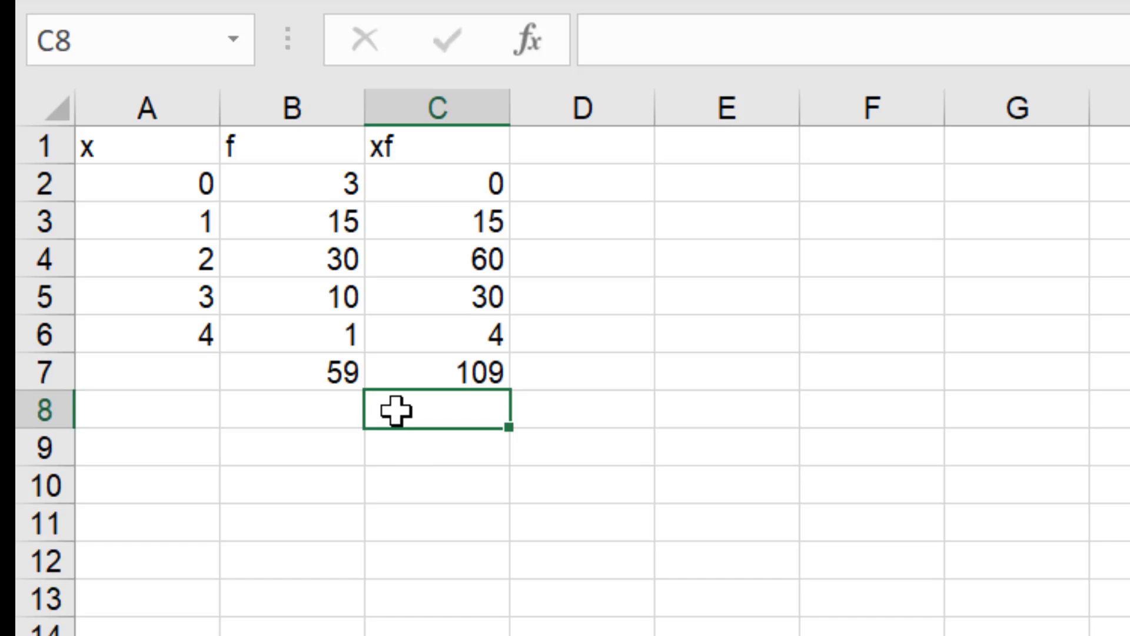
# Enter =C7/B7 in C8 so the mean shows 1.847458
pyautogui.write('=')
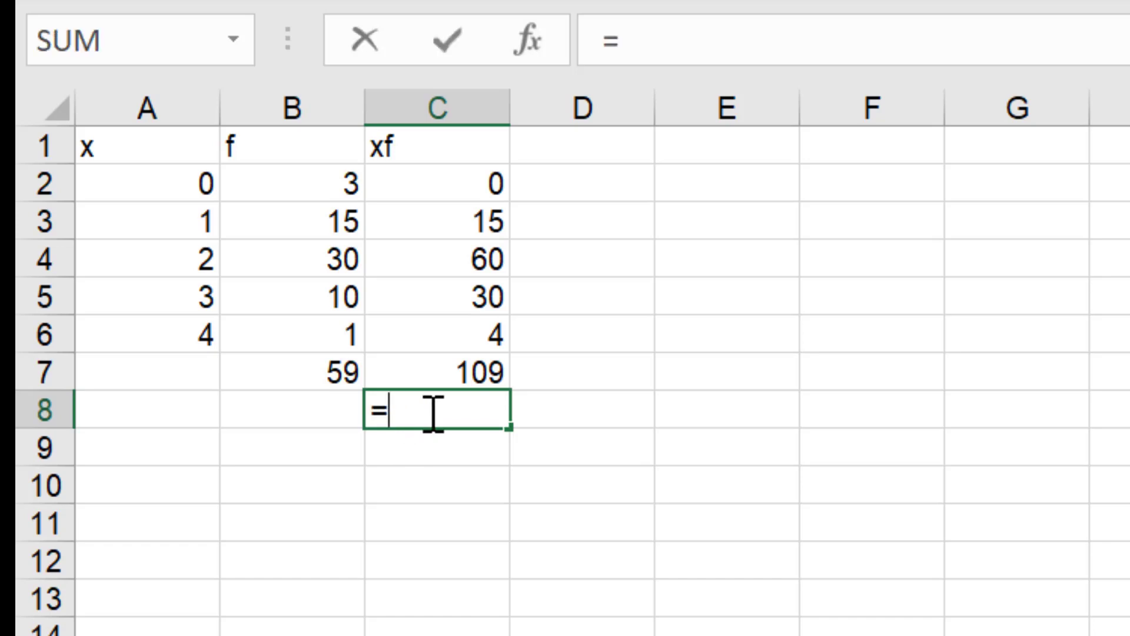
pyautogui.click(449, 370)
pyautogui.write('/')
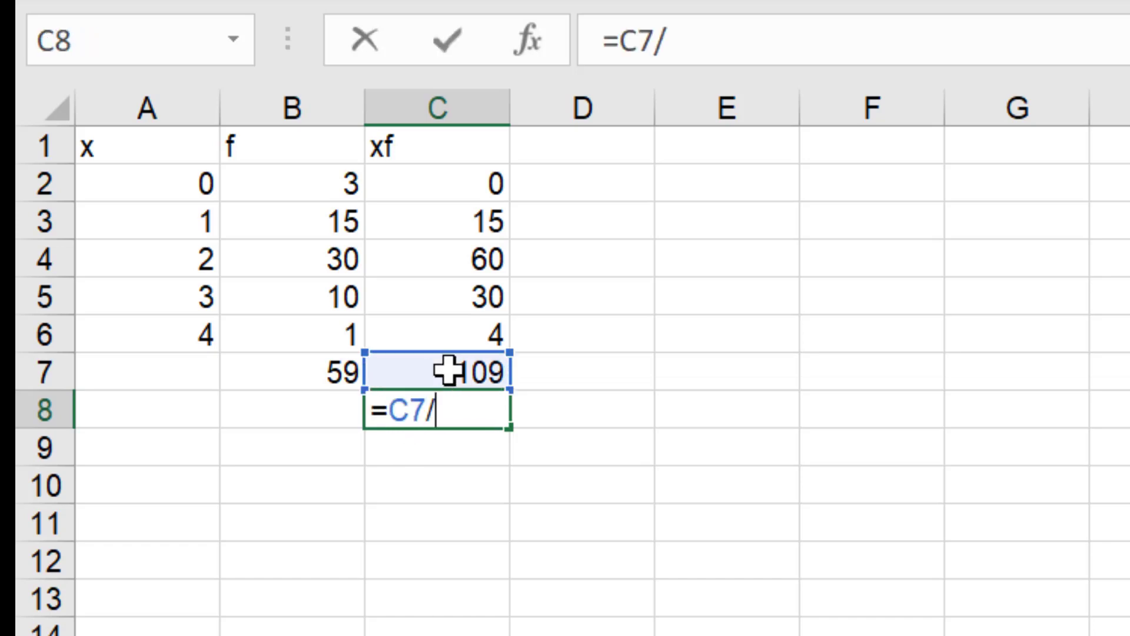
pyautogui.click(318, 372)
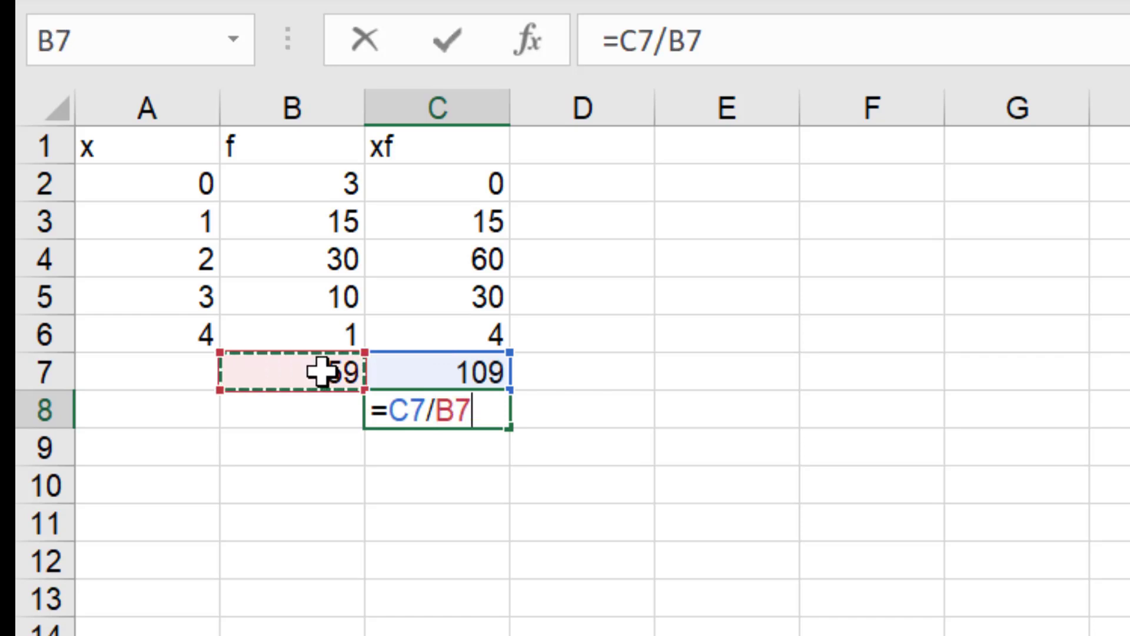
pyautogui.press('Return')
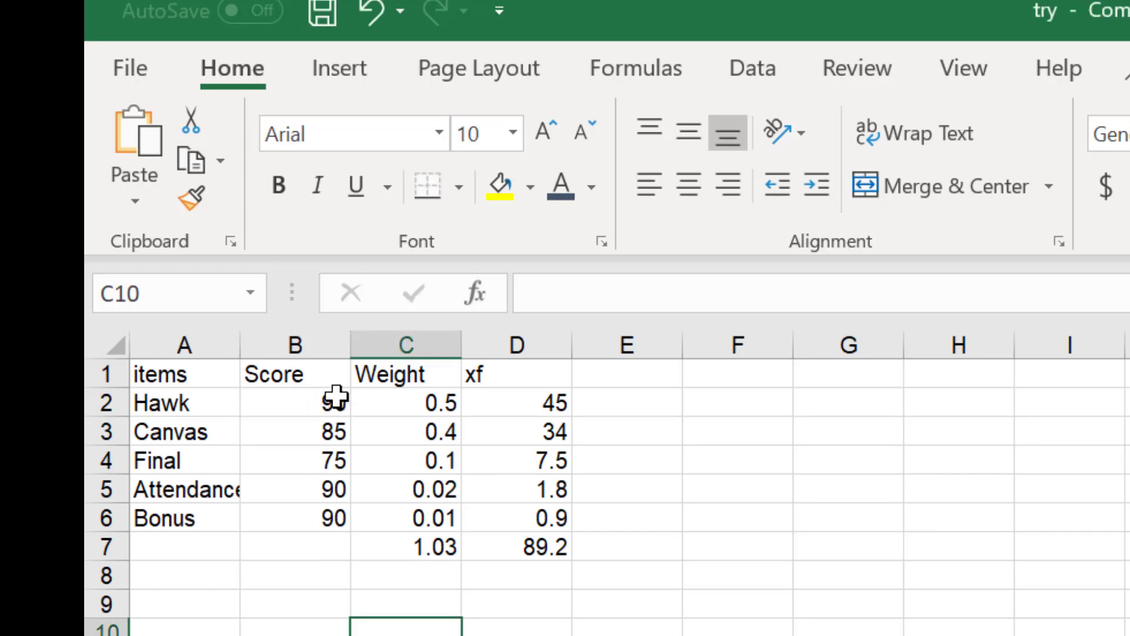
# Set the Final score to 0, Hawk to 75 and Canvas to 60
pyautogui.click(335, 458)
pyautogui.write('0')
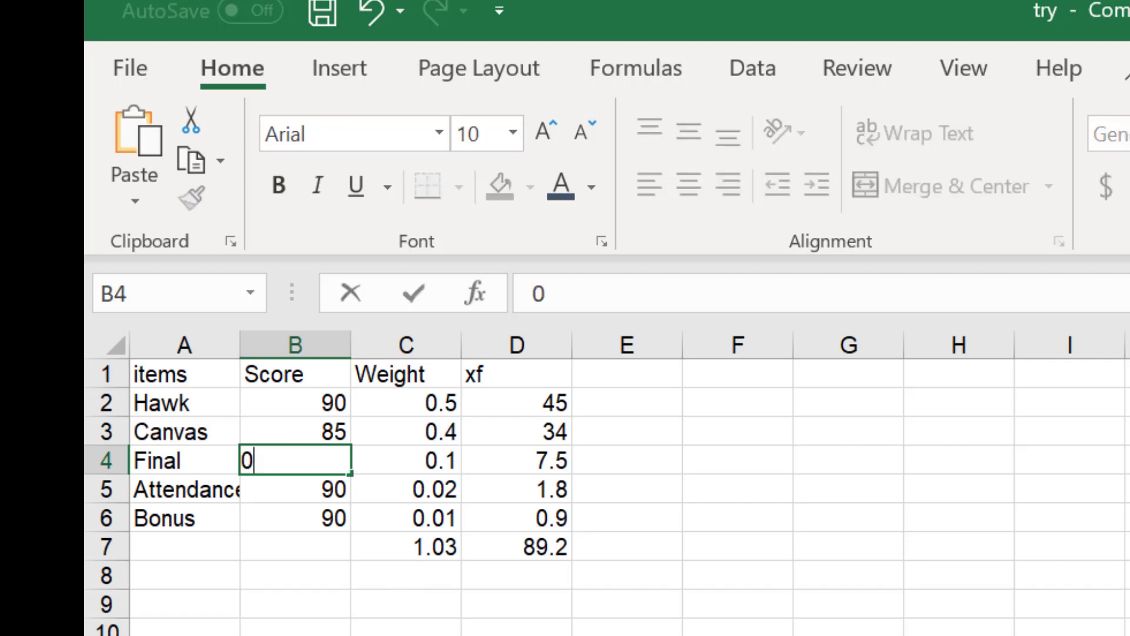
pyautogui.click(627, 635)
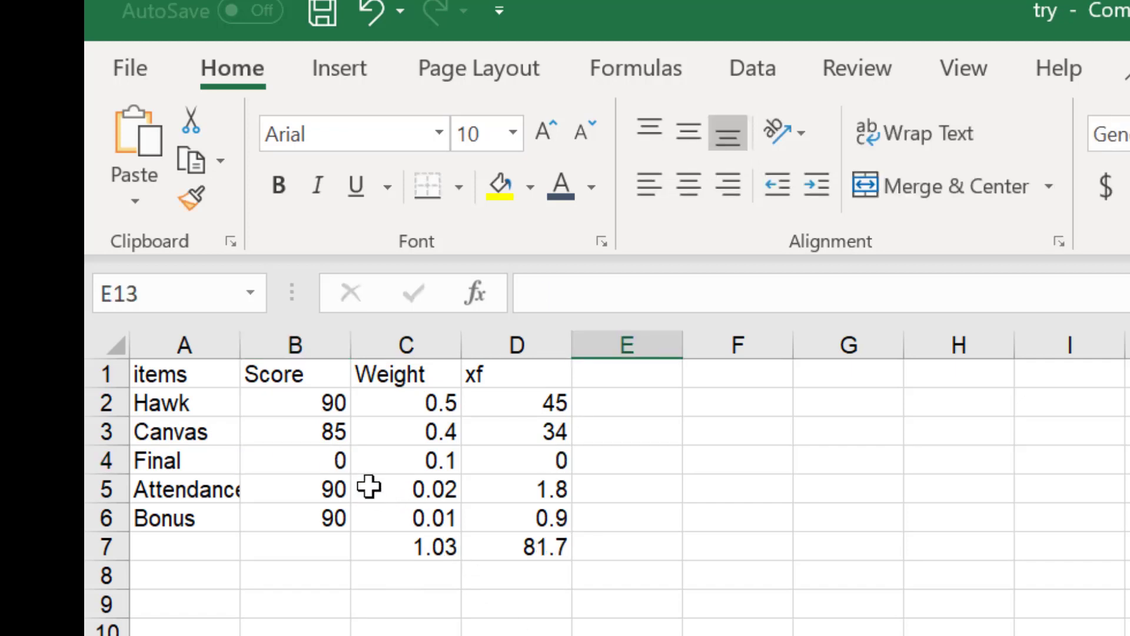
pyautogui.click(315, 403)
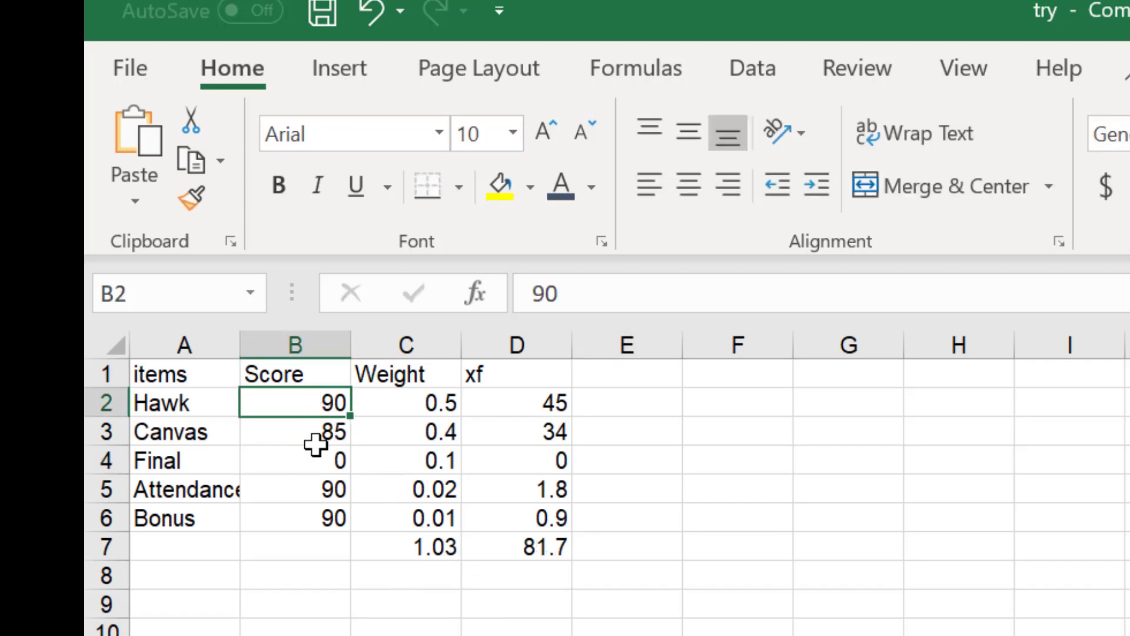
pyautogui.write('75')
pyautogui.click(366, 631)
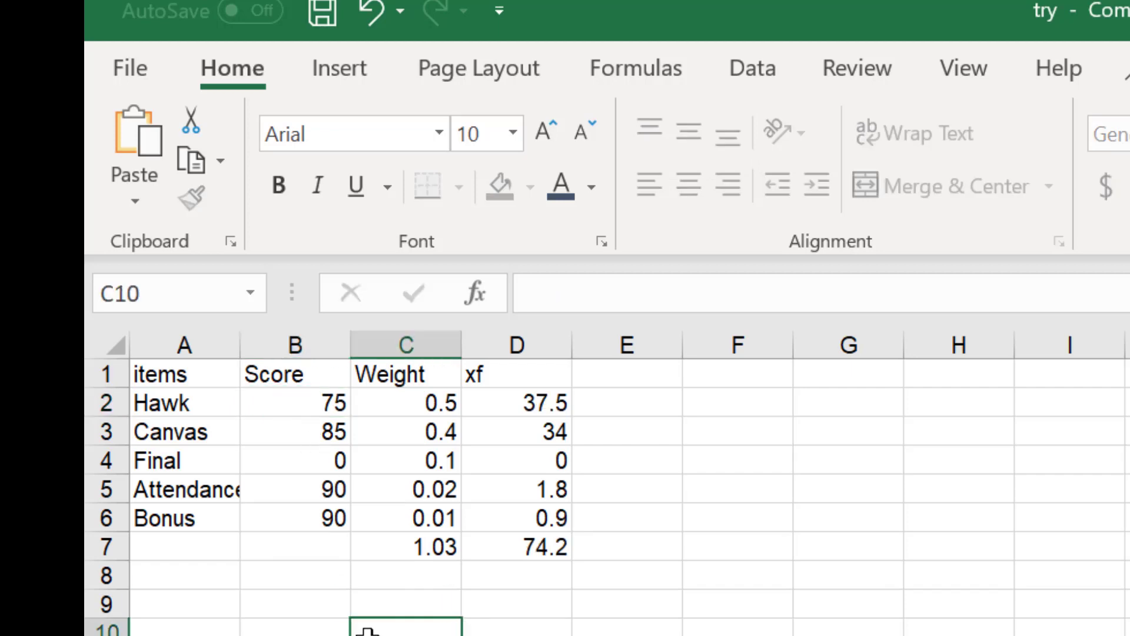
pyautogui.click(318, 432)
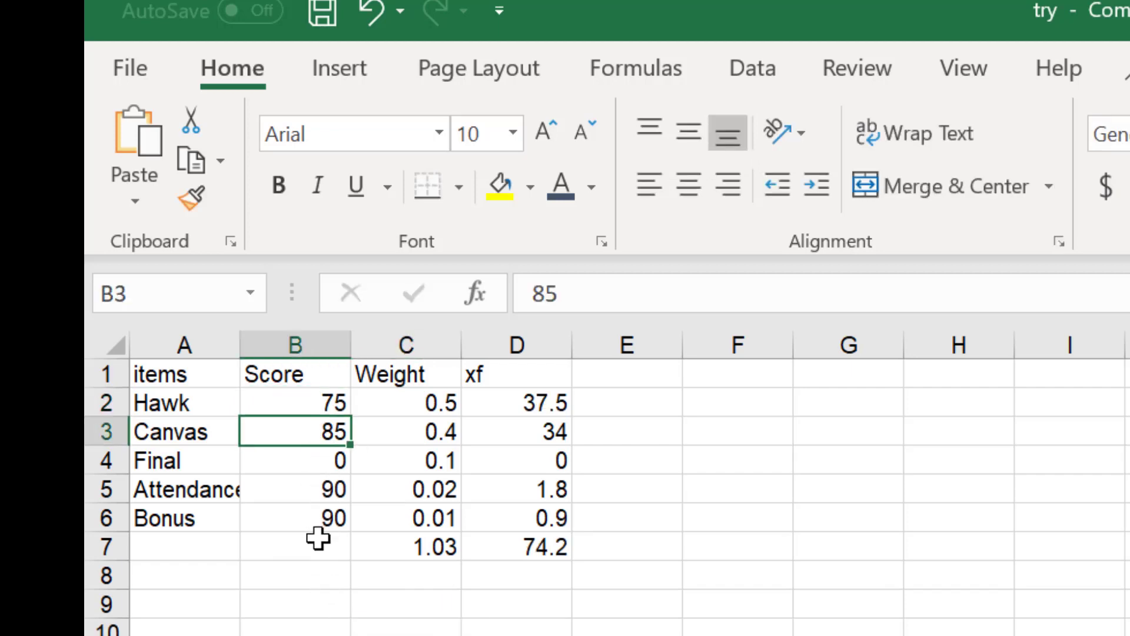
pyautogui.write('60')
pyautogui.click(376, 606)
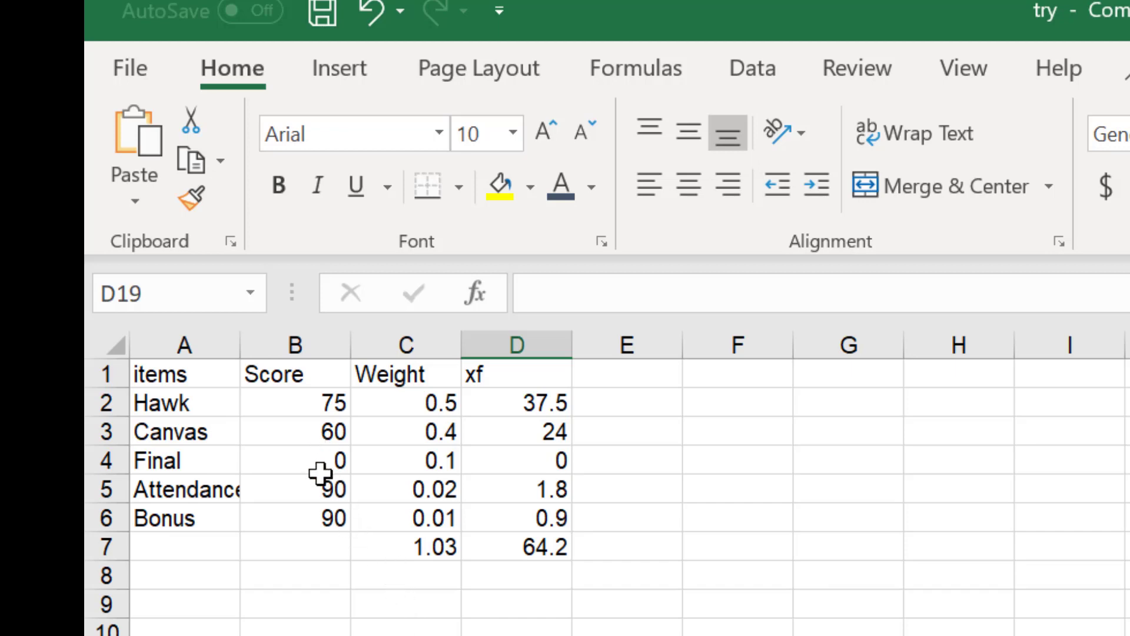
# Change Canvas to 70 and Final to 20, bringing the weighted total to 70.2
pyautogui.click(323, 438)
pyautogui.write('70')
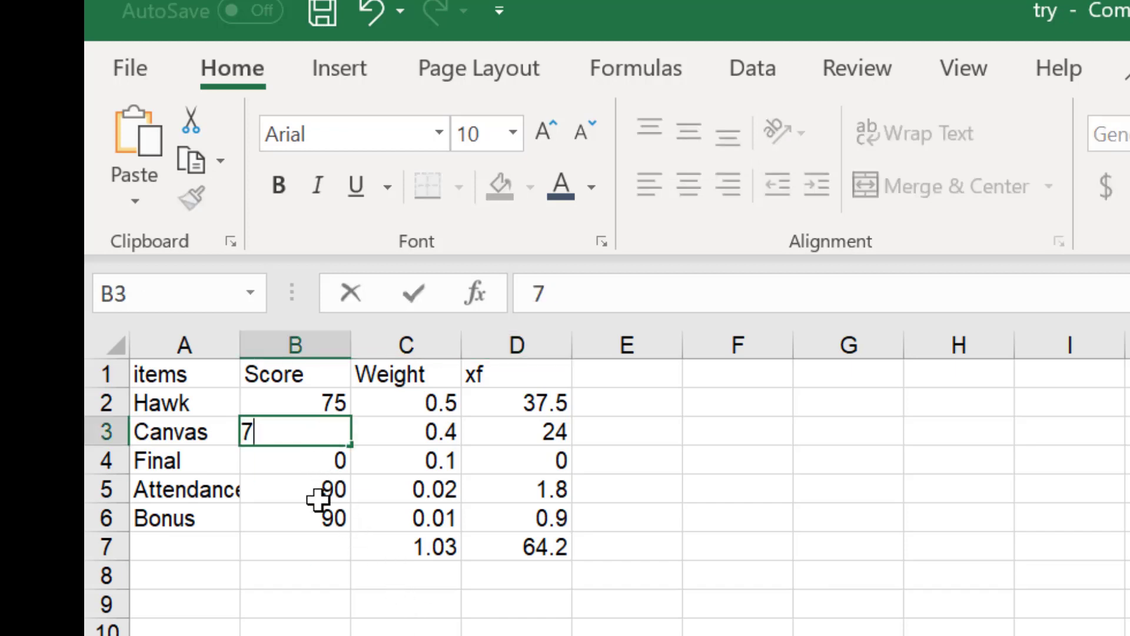
pyautogui.click(356, 618)
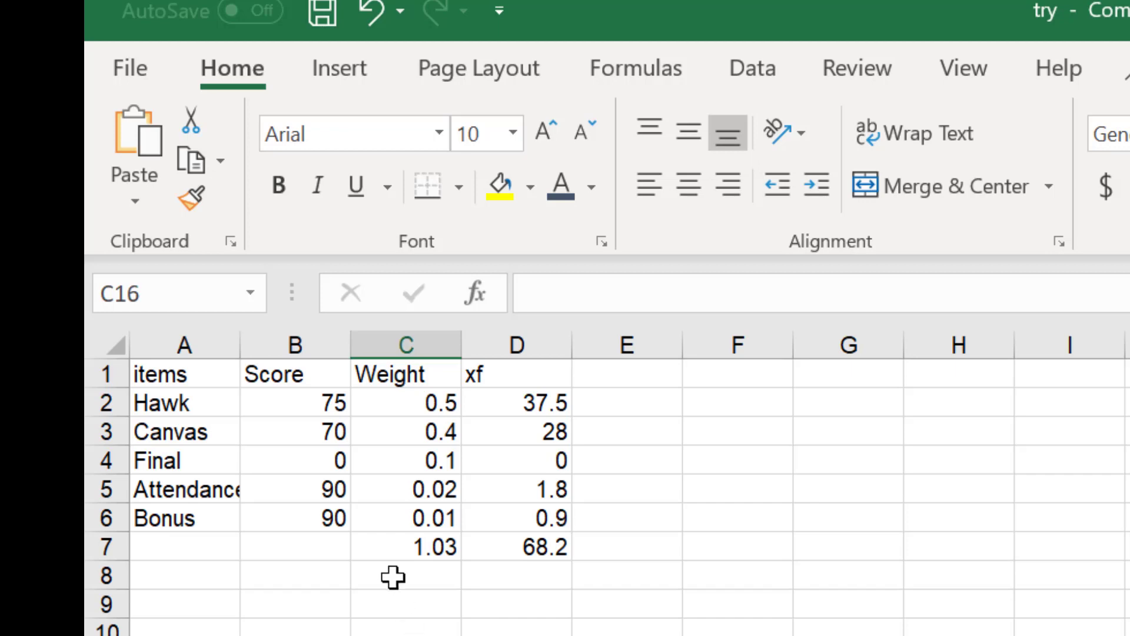
pyautogui.click(317, 463)
pyautogui.write('20')
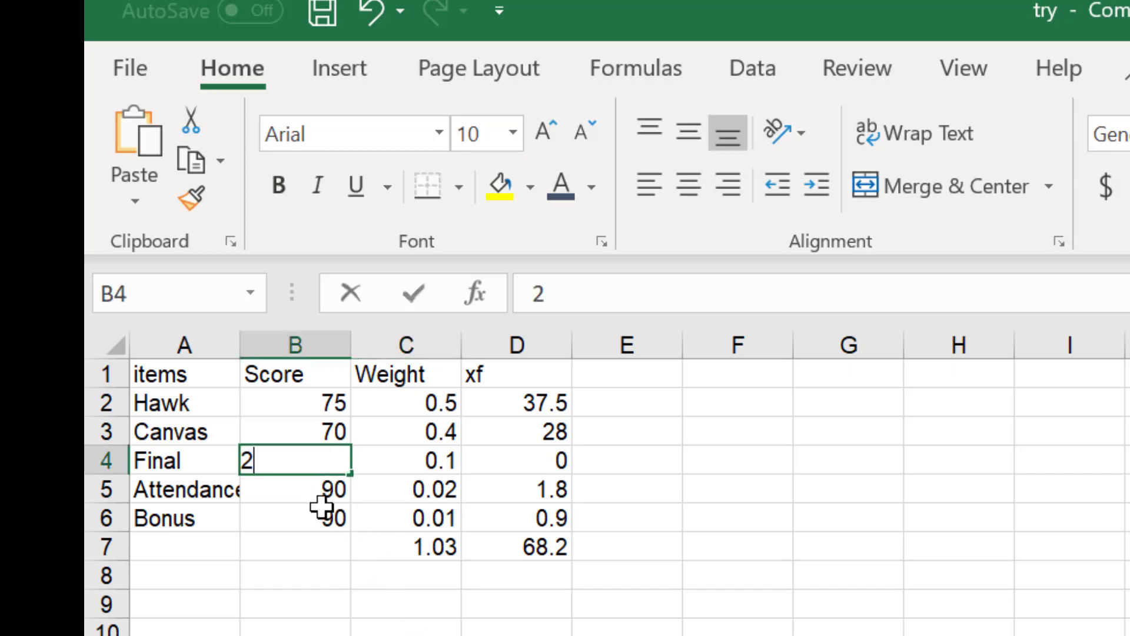
pyautogui.click(343, 612)
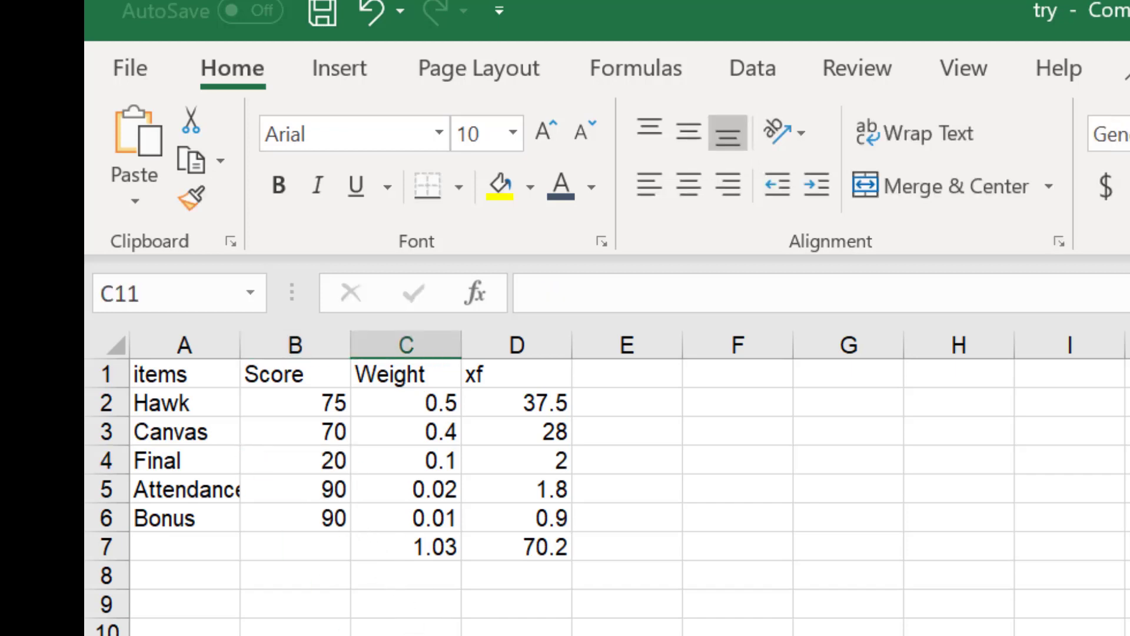